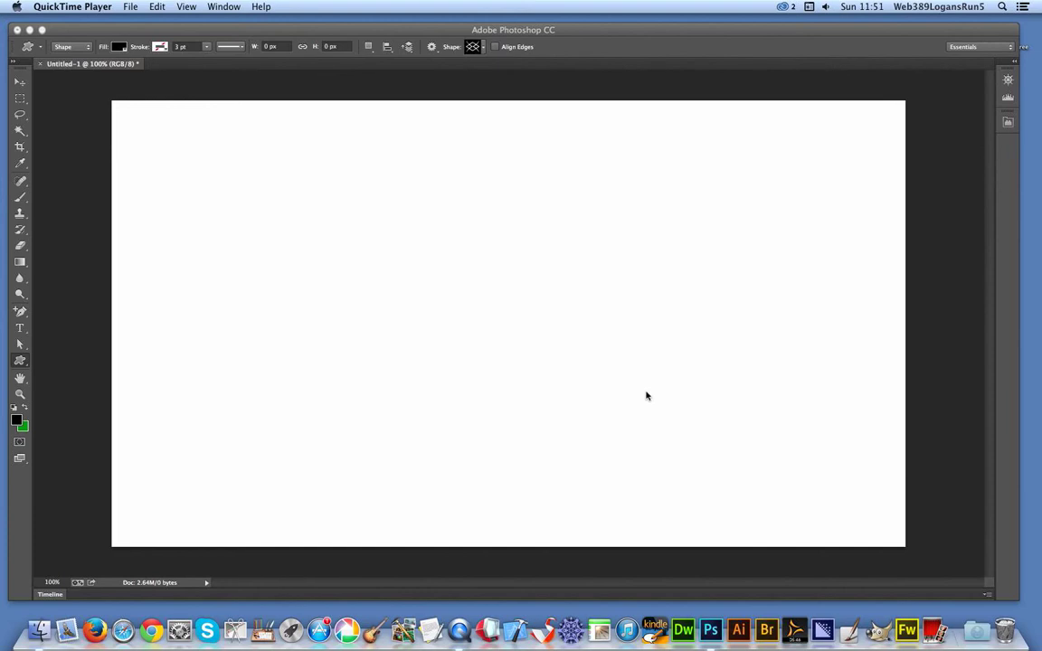
Step: Bring the Photoshop window to the front
{"action": "left_click", "coordinate": [542, 31]}
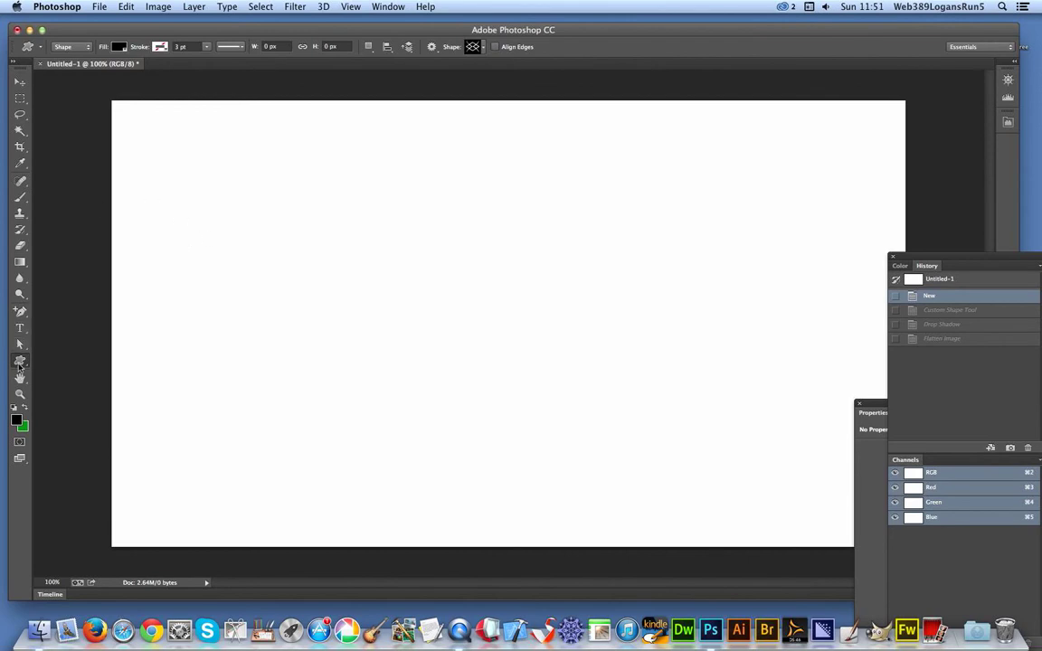
Step: Draw the lattice custom shape on the canvas and give it a drop shadow
{"action": "left_click_drag", "start_coordinate": [267, 143], "coordinate": [680, 478]}
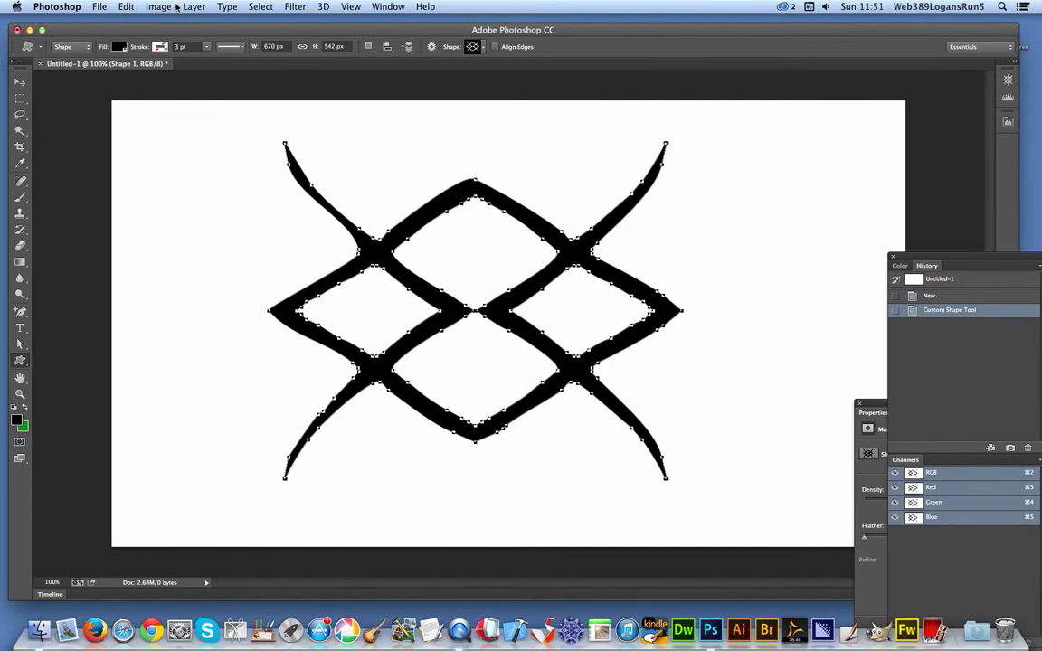
{"action": "left_click", "coordinate": [207, 7]}
{"action": "mouse_move", "coordinate": [233, 92]}
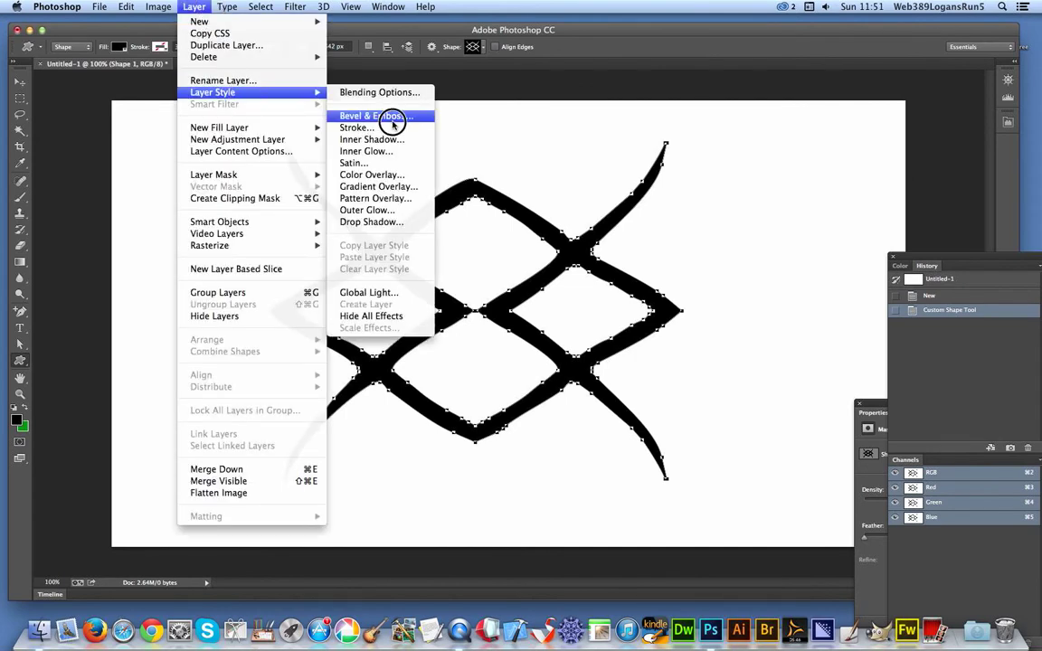
{"action": "left_click", "coordinate": [369, 224]}
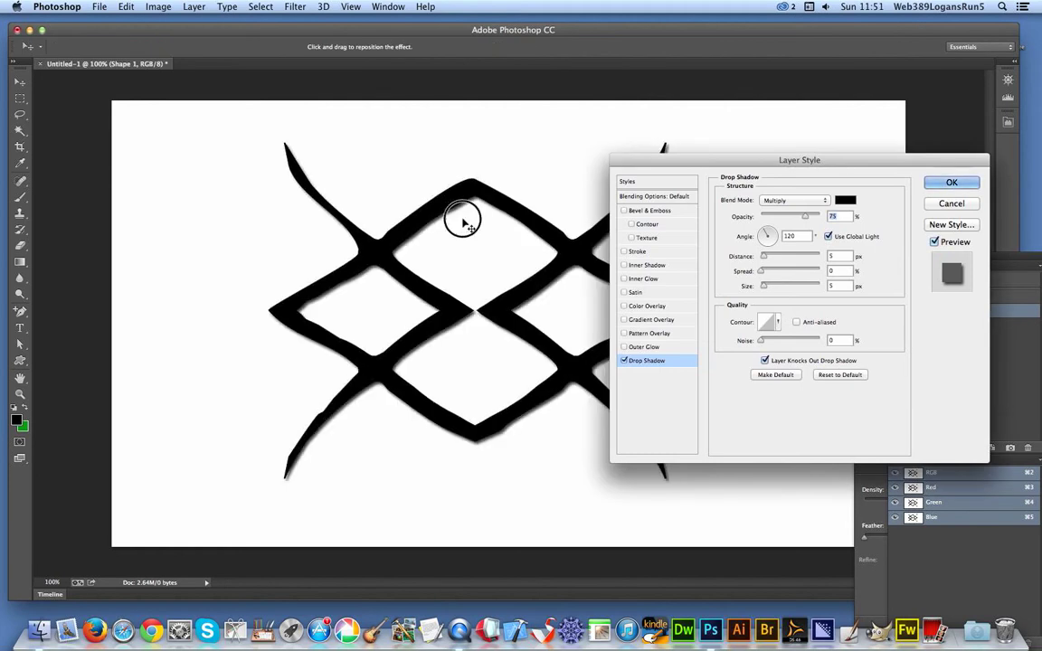
{"action": "left_click", "coordinate": [955, 184]}
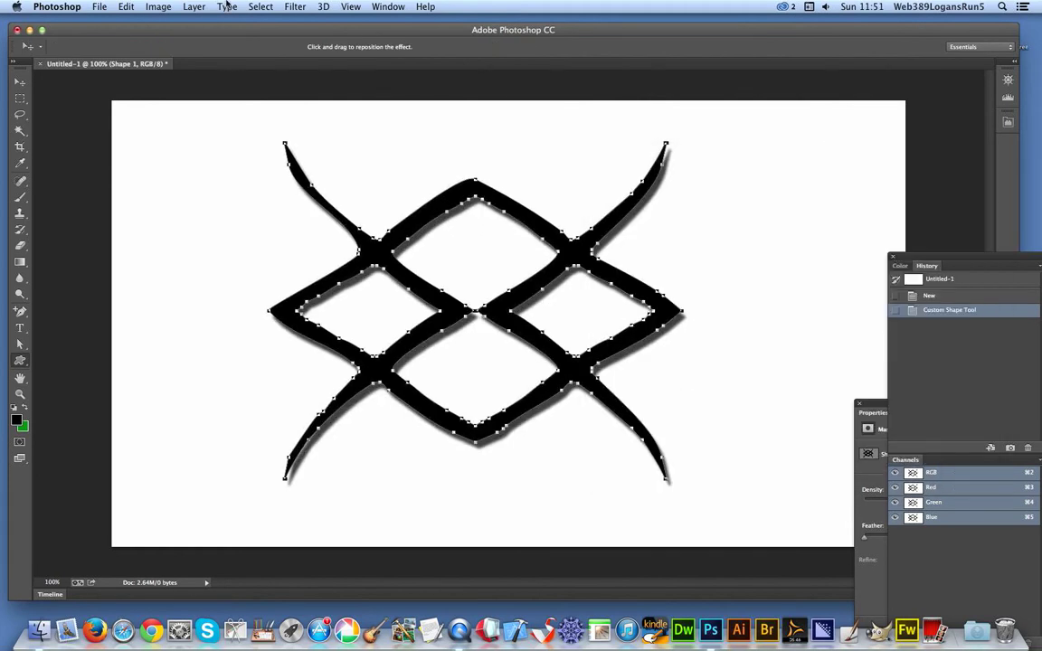
Step: Flatten the image into a single layer and bring up Save As
{"action": "left_click", "coordinate": [196, 7]}
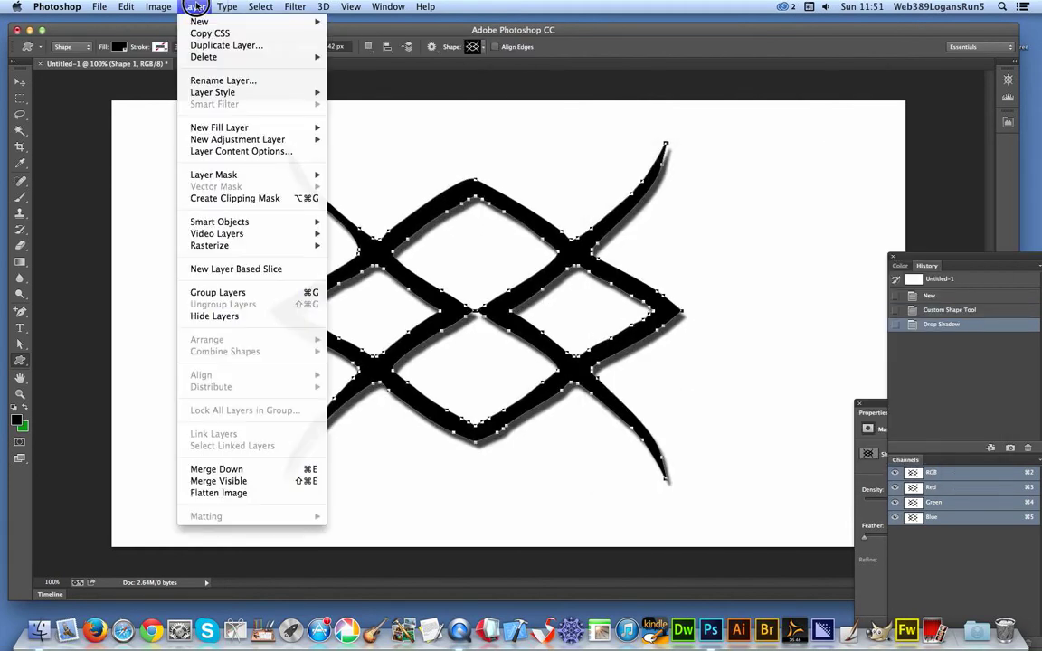
{"action": "left_click", "coordinate": [217, 493]}
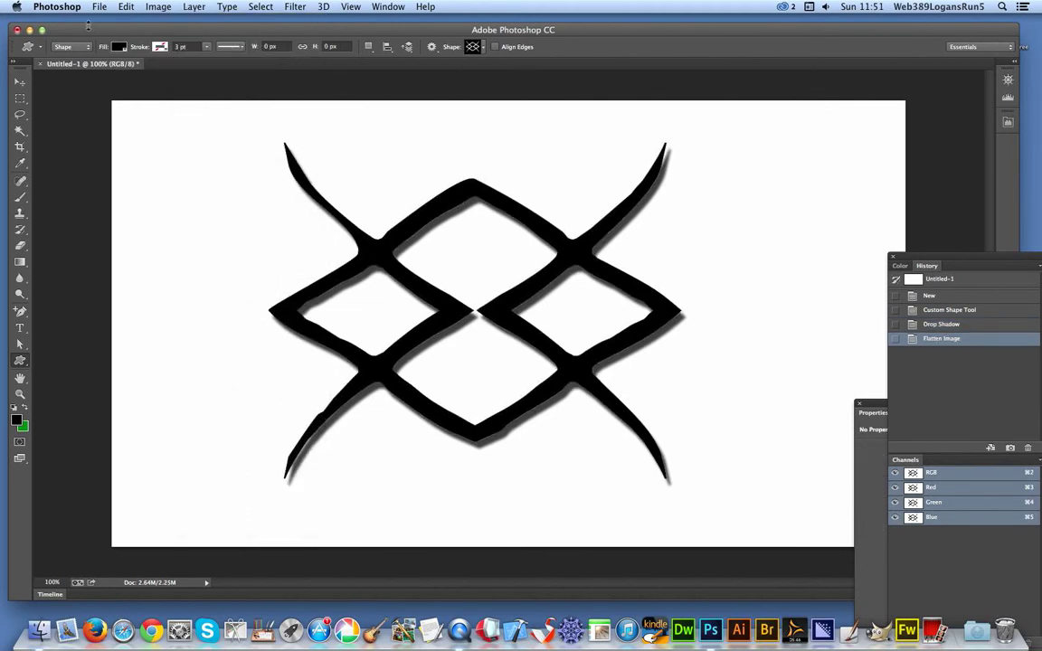
{"action": "left_click", "coordinate": [99, 7]}
{"action": "left_click", "coordinate": [147, 148]}
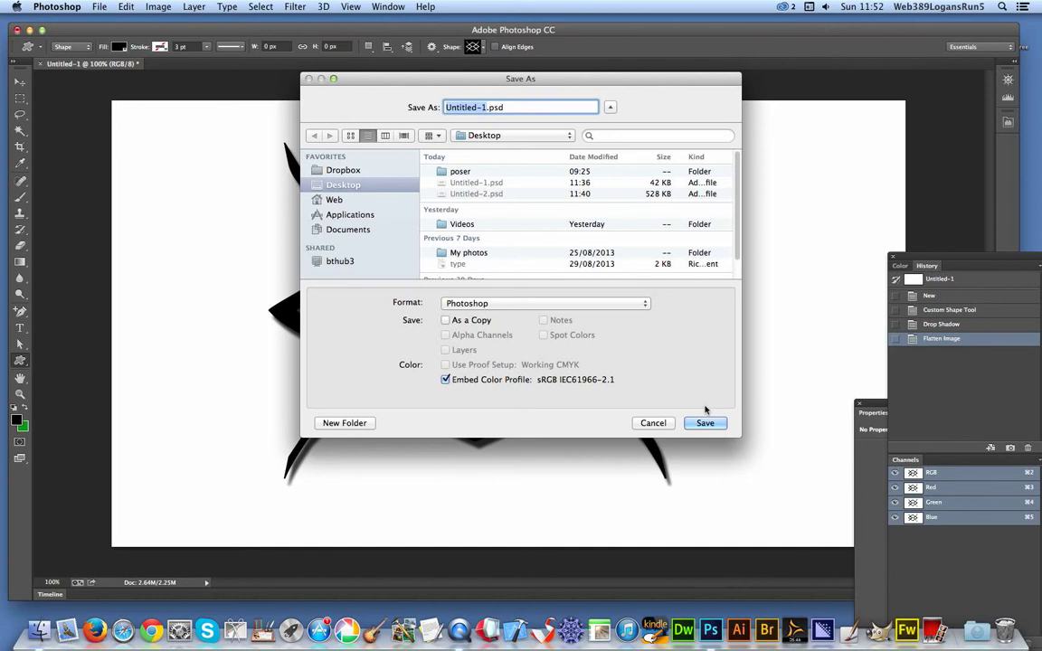
Step: Save the document as Untitled-1.psd on the Desktop in Photoshop format
{"action": "left_click", "coordinate": [691, 424]}
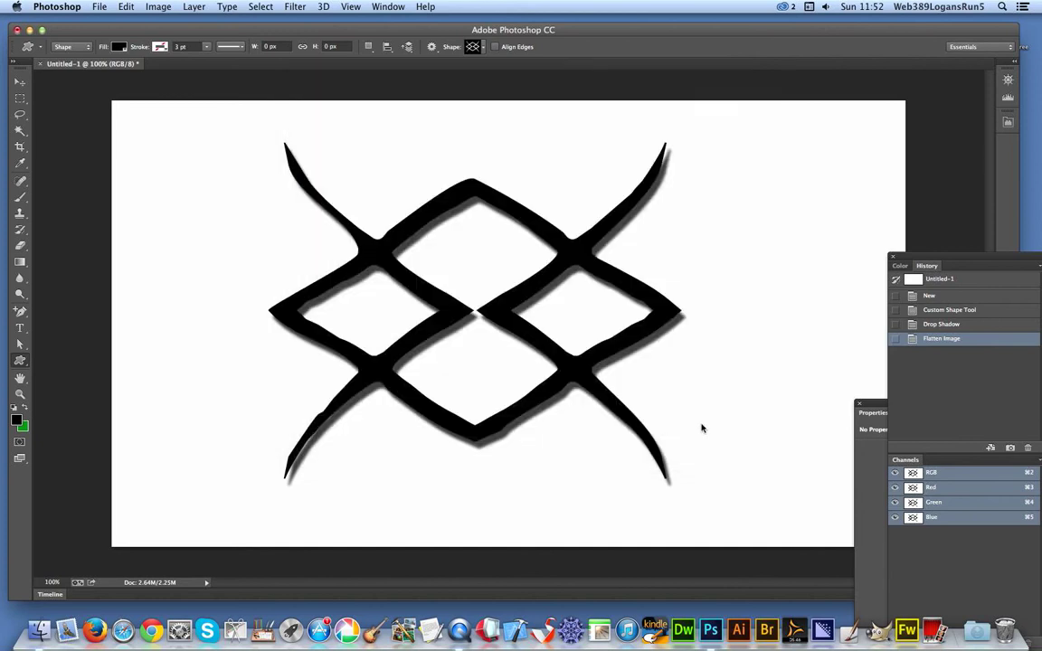
Step: Revert to the blank New state and fill the canvas with a left-to-right rainbow gradient
{"action": "left_click", "coordinate": [932, 298]}
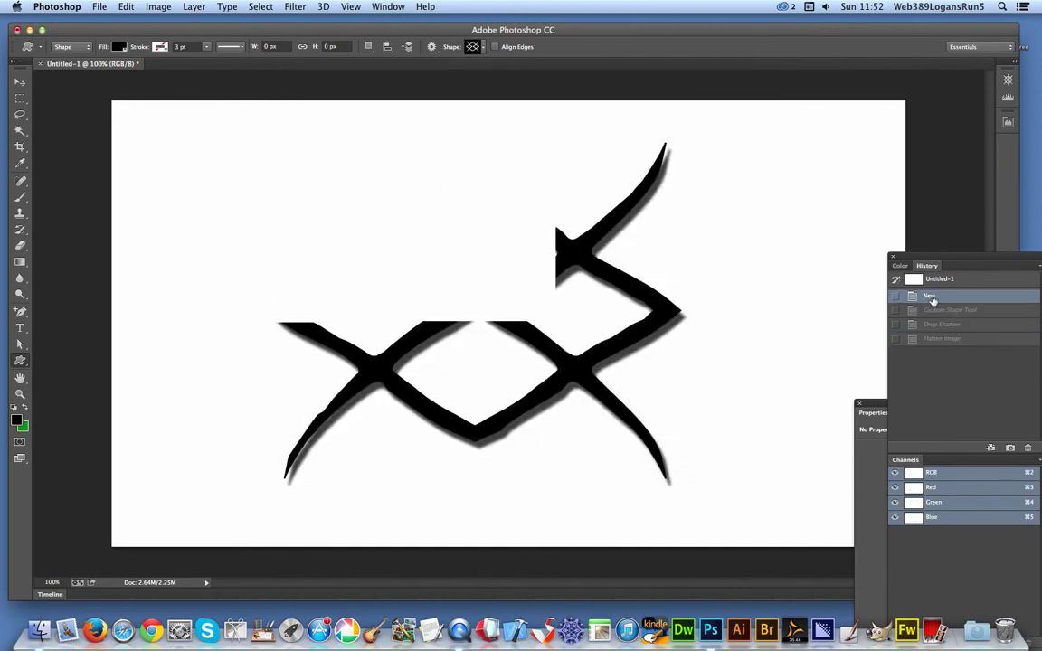
{"action": "left_click", "coordinate": [20, 262]}
{"action": "left_click_drag", "start_coordinate": [117, 305], "coordinate": [898, 323]}
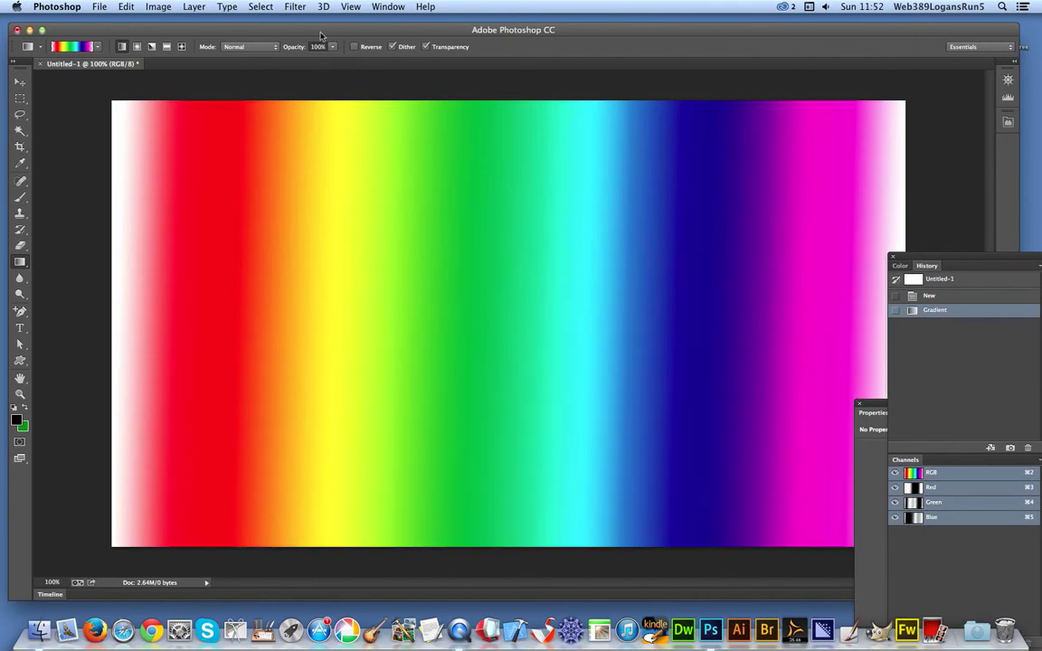
Step: Open the Filter Gallery from the Filter menu
{"action": "left_click", "coordinate": [295, 7]}
{"action": "mouse_move", "coordinate": [324, 184]}
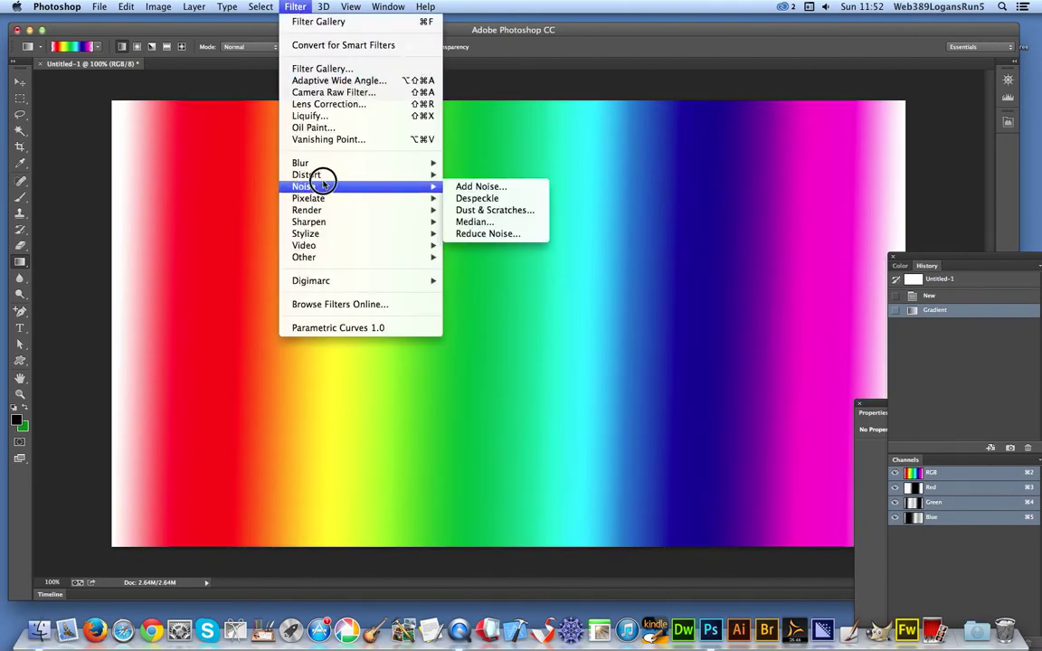
{"action": "left_click", "coordinate": [350, 69]}
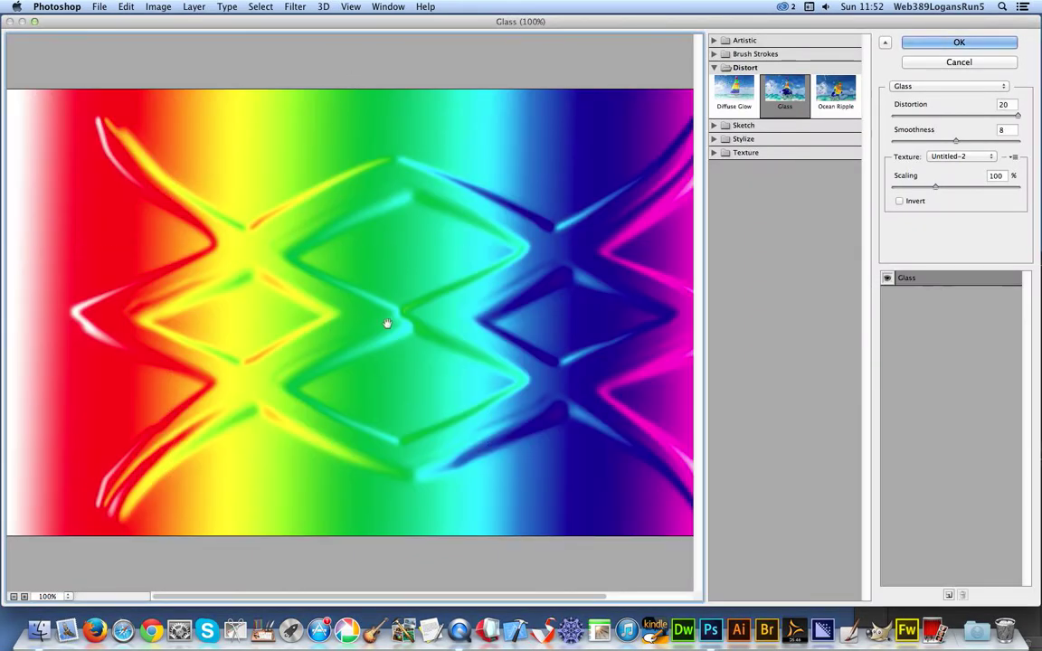
Step: Load the lattice file Untitled-2.psd as the Glass filter's texture
{"action": "left_click", "coordinate": [1013, 157]}
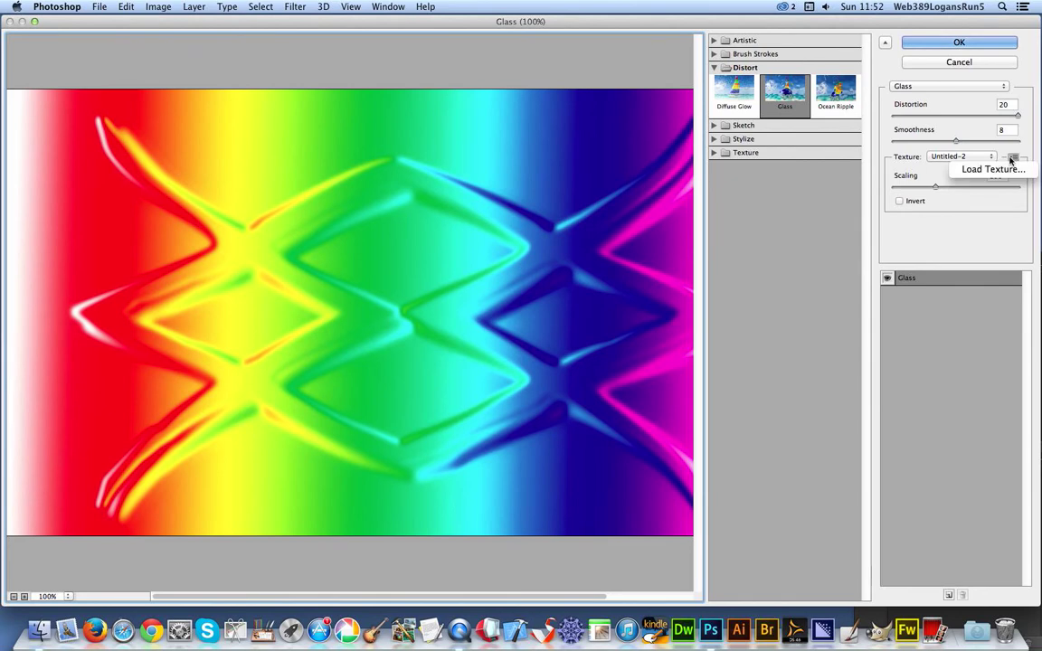
{"action": "left_click", "coordinate": [1008, 170]}
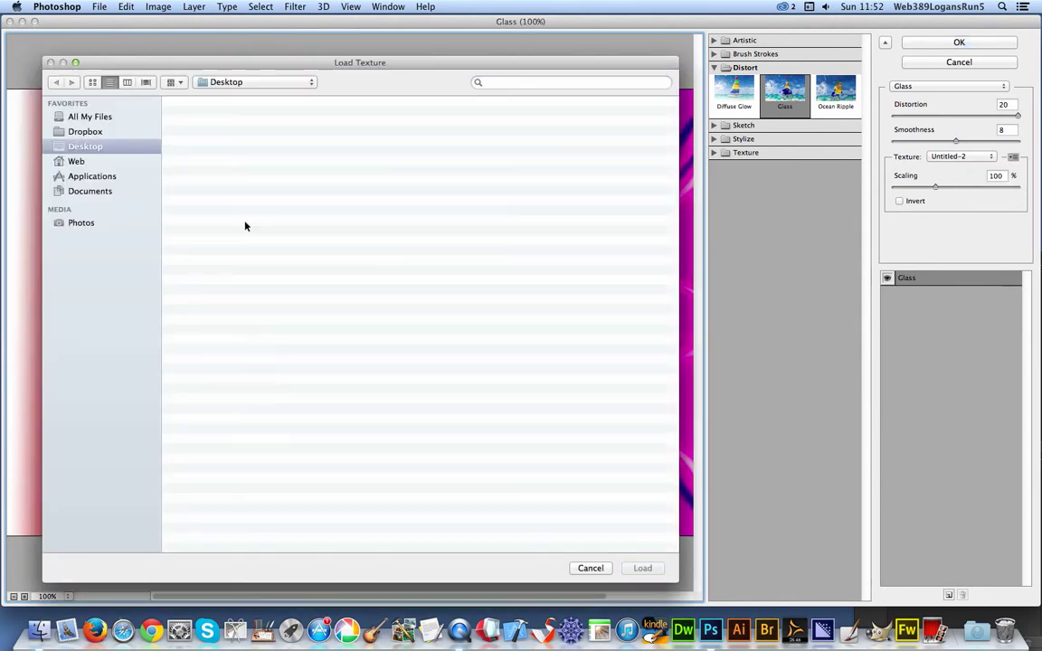
{"action": "left_click", "coordinate": [217, 141]}
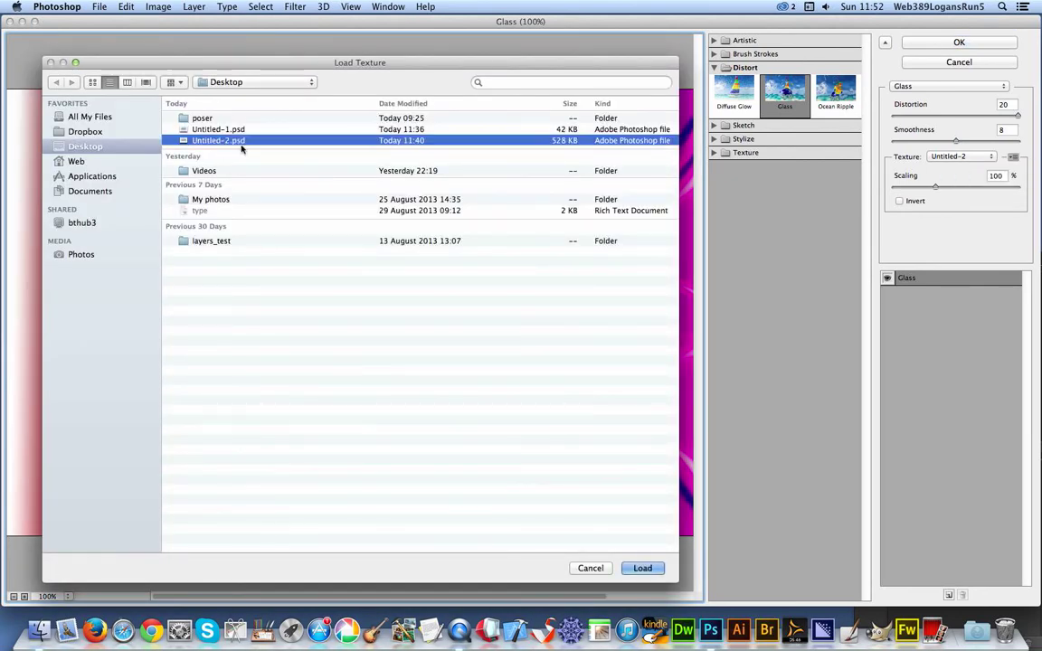
{"action": "left_click", "coordinate": [642, 568]}
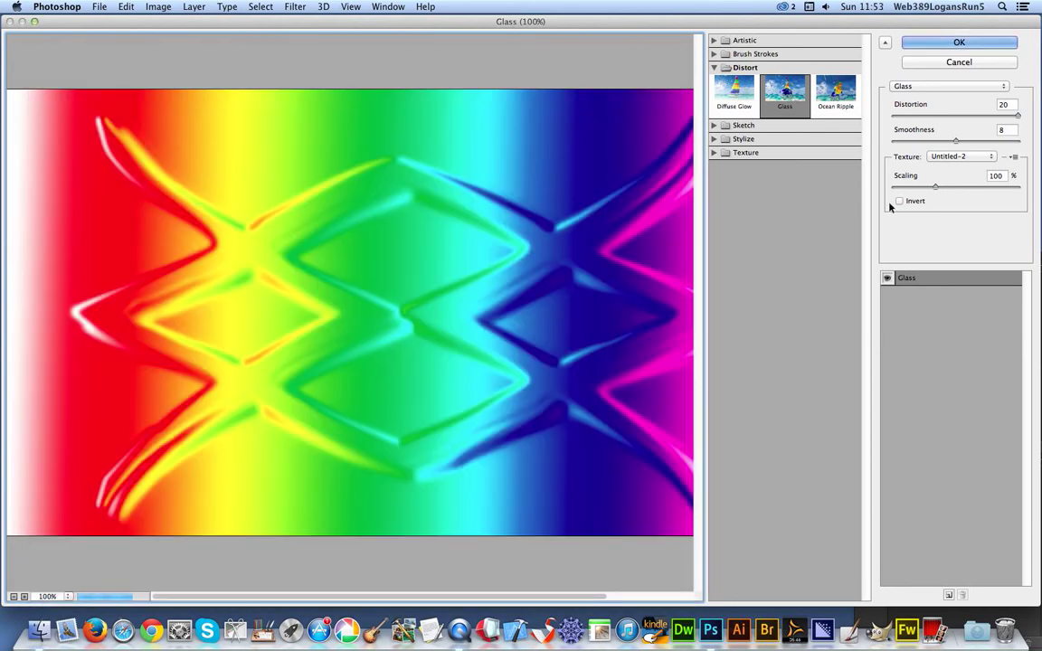
Step: Set the texture scaling to 100% and apply the Glass filter
{"action": "left_click_drag", "start_coordinate": [929, 190], "coordinate": [889, 187]}
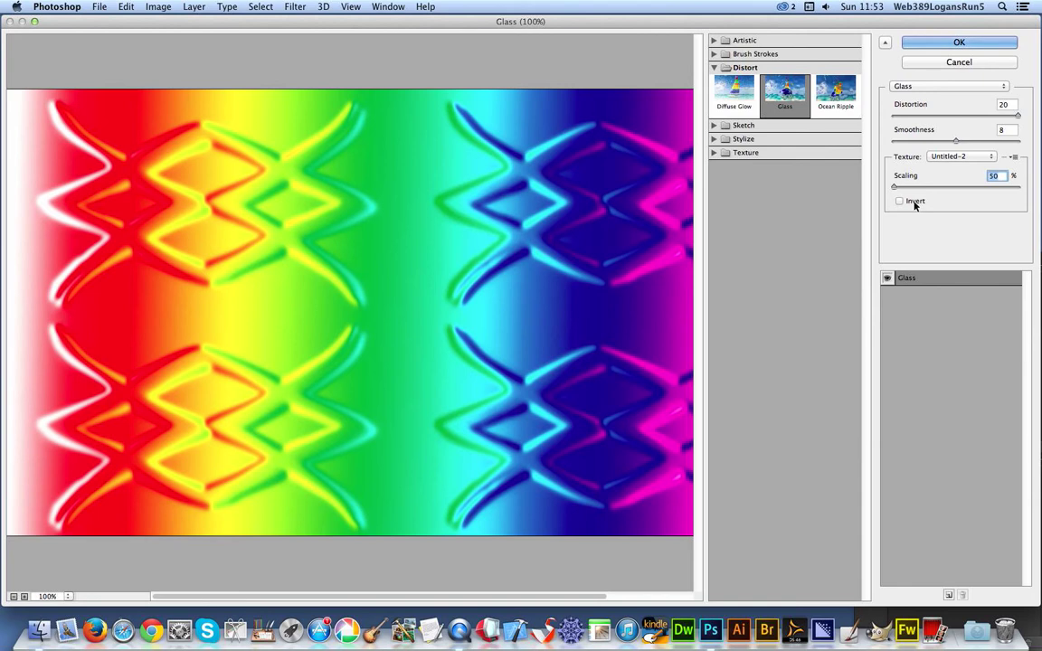
{"action": "left_click_drag", "start_coordinate": [896, 187], "coordinate": [920, 187]}
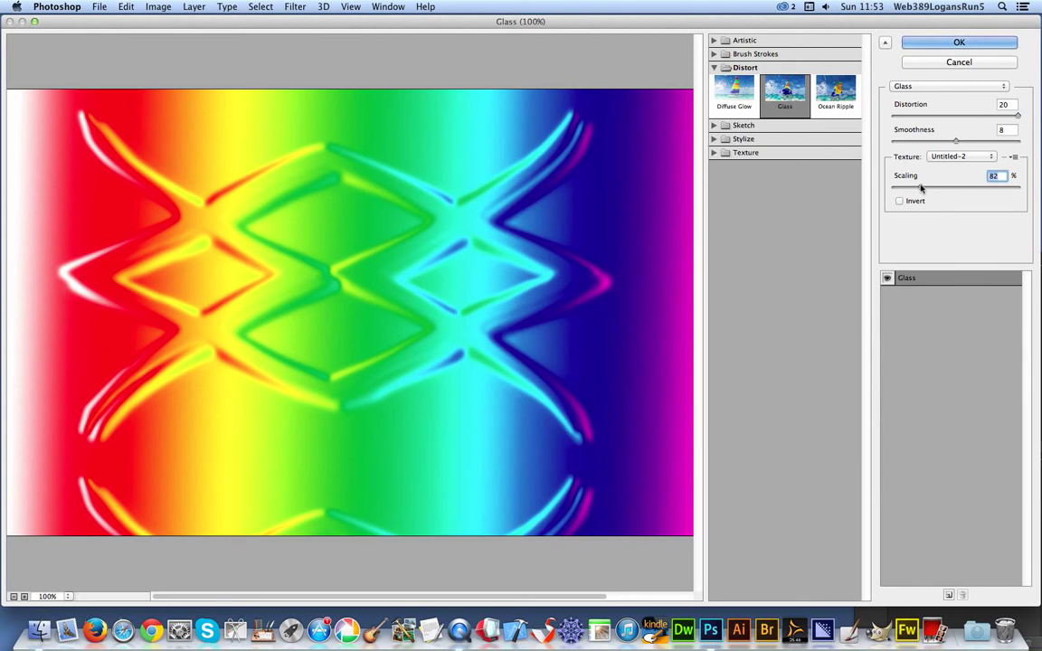
{"action": "left_click_drag", "start_coordinate": [919, 188], "coordinate": [935, 189]}
{"action": "left_click", "coordinate": [958, 43]}
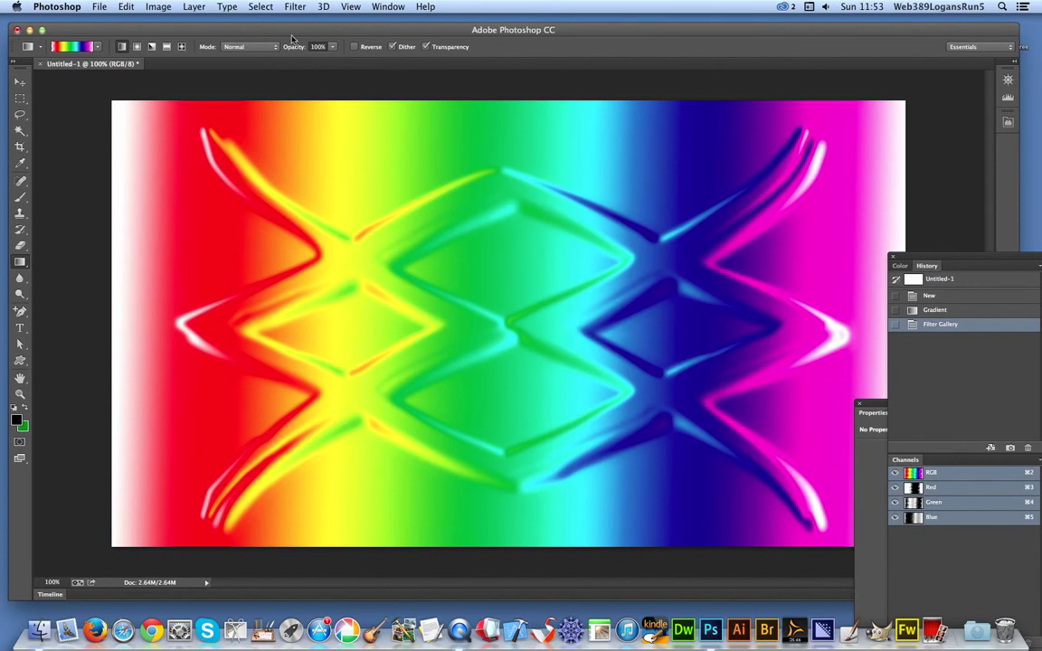
Step: Apply a Black & White adjustment with Reds lowered to 9% and Yellows to 11%
{"action": "left_click", "coordinate": [150, 8]}
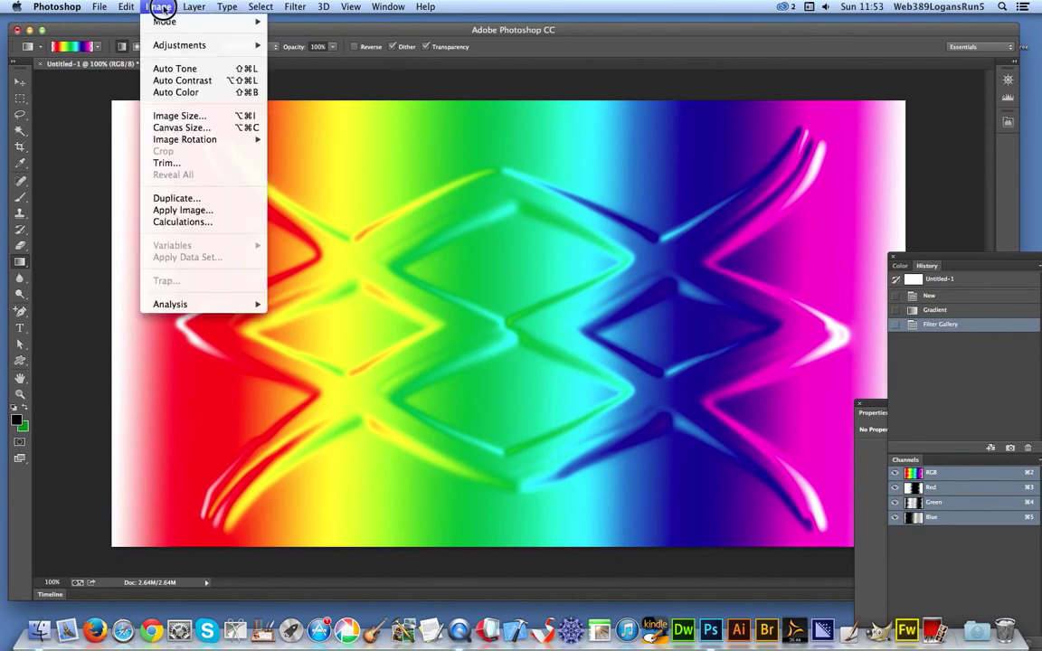
{"action": "mouse_move", "coordinate": [204, 43]}
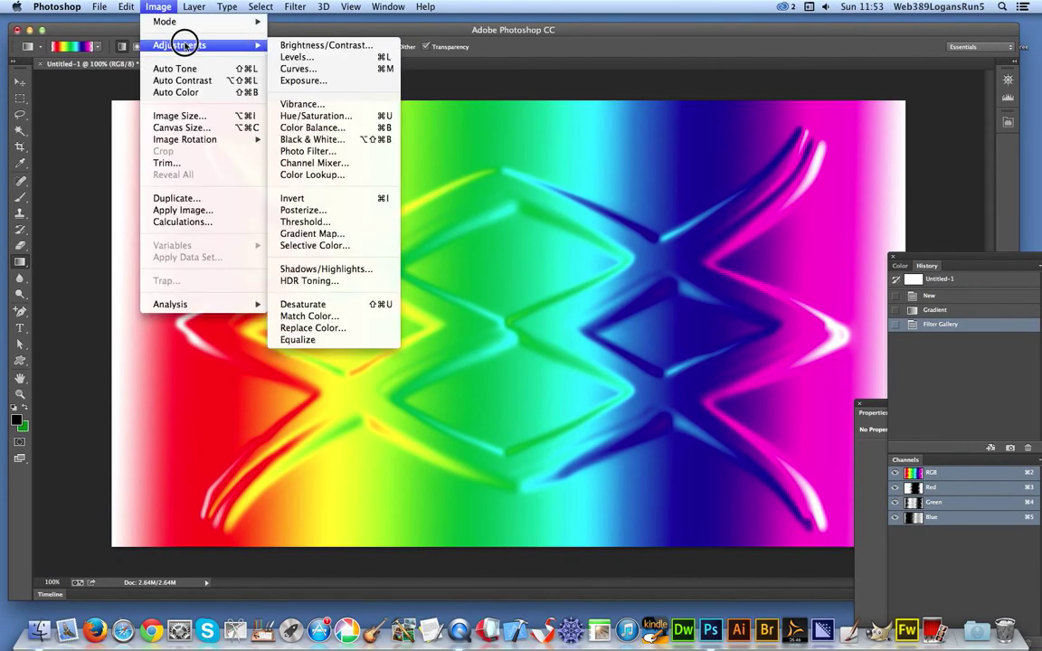
{"action": "left_click", "coordinate": [298, 141]}
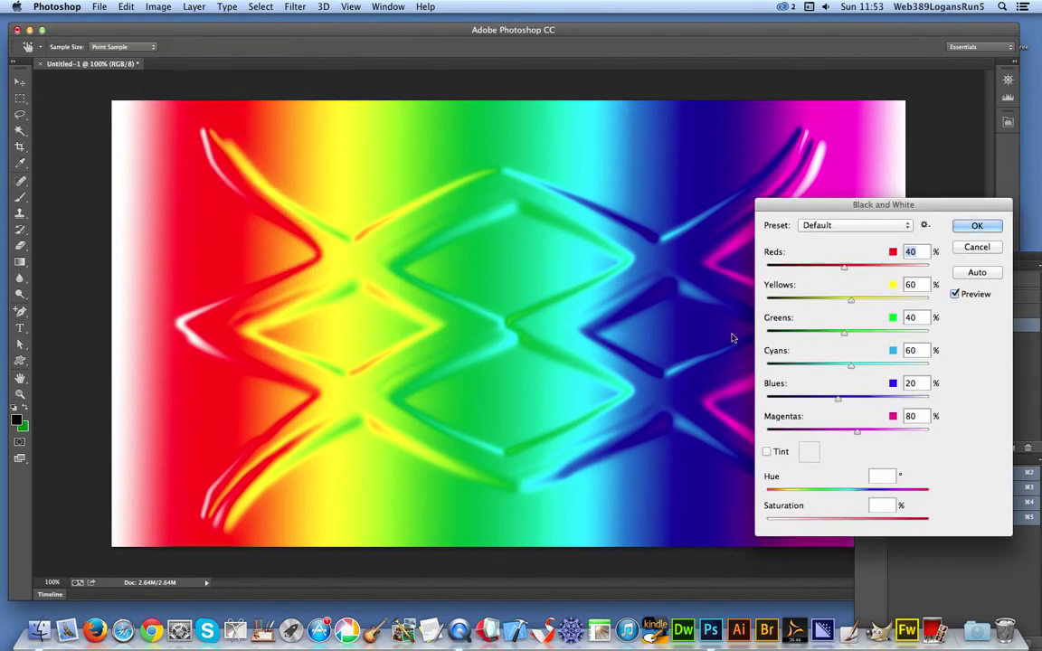
{"action": "mouse_move", "coordinate": [844, 267]}
{"action": "left_mouse_down"}
{"action": "mouse_move", "coordinate": [822, 266]}
{"action": "mouse_move", "coordinate": [834, 266]}
{"action": "left_mouse_up"}
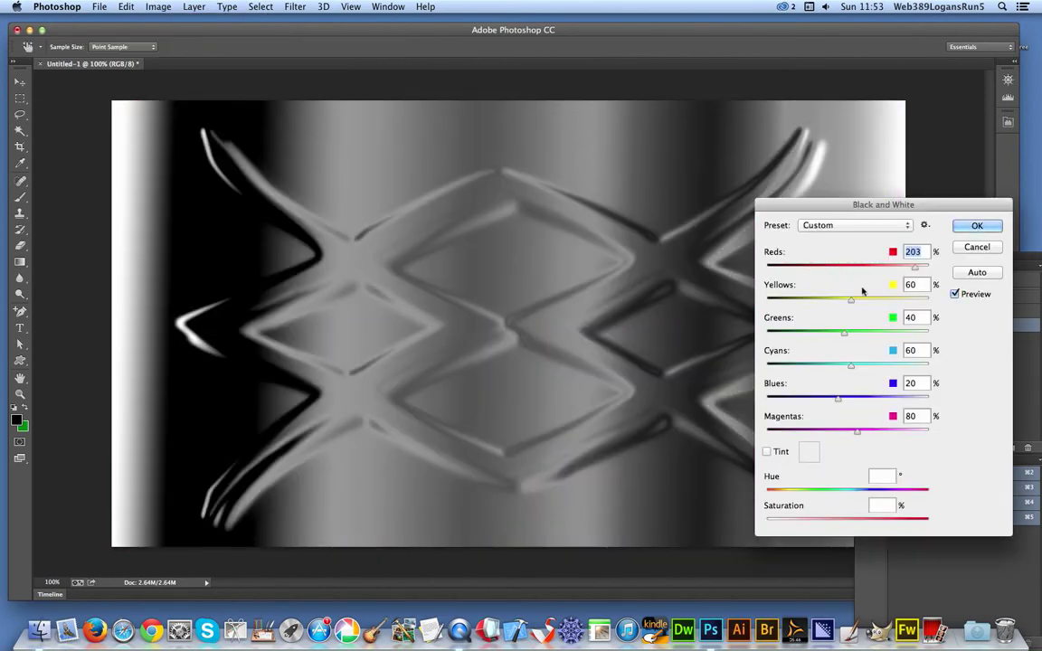
{"action": "left_click", "coordinate": [833, 298]}
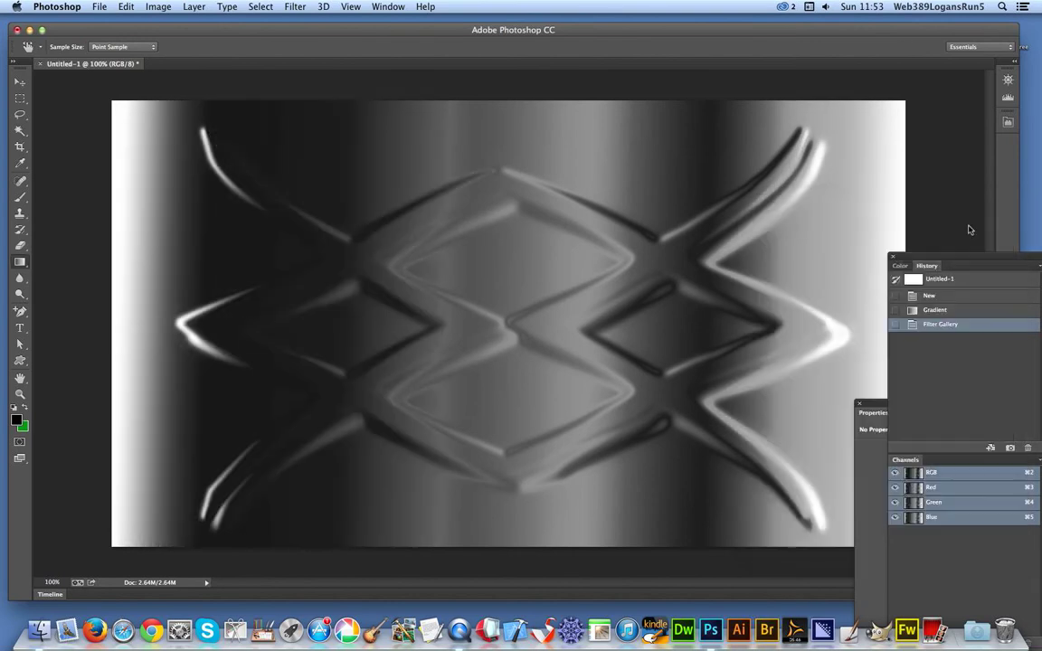
{"action": "left_click", "coordinate": [976, 247]}
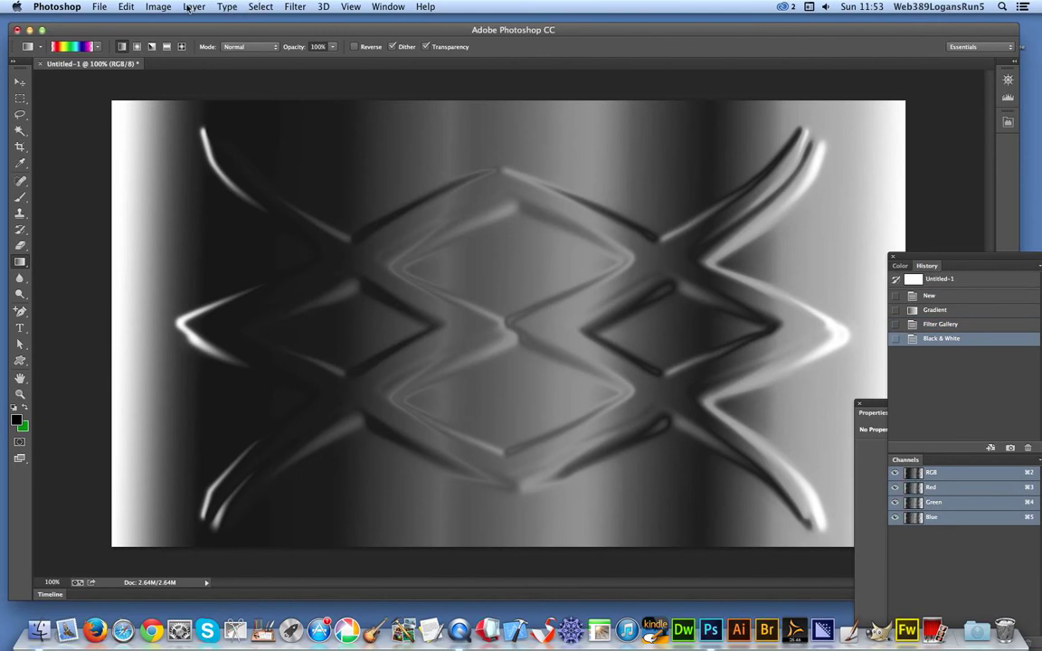
Step: Reapply the last Glass filter twice over the greyscale image
{"action": "left_click", "coordinate": [298, 7]}
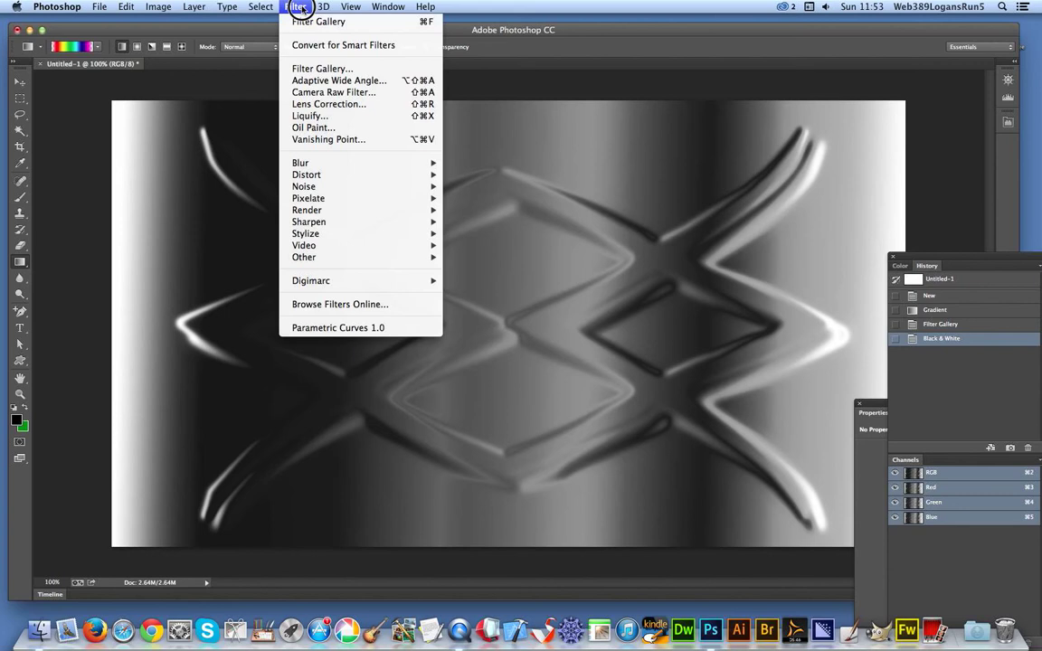
{"action": "left_click", "coordinate": [300, 8]}
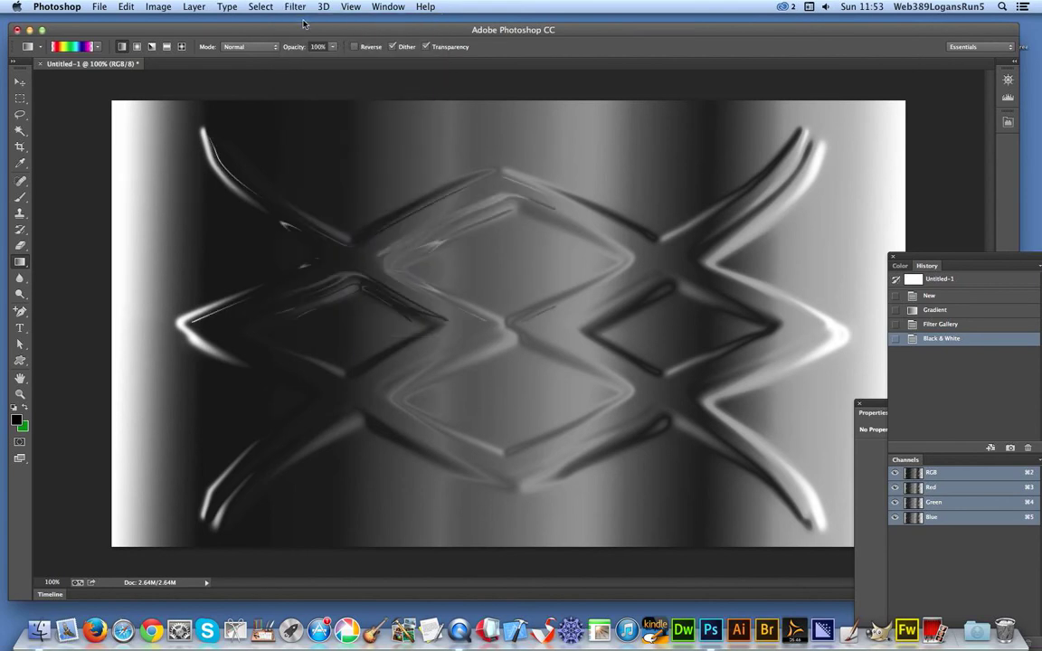
{"action": "left_click", "coordinate": [299, 7]}
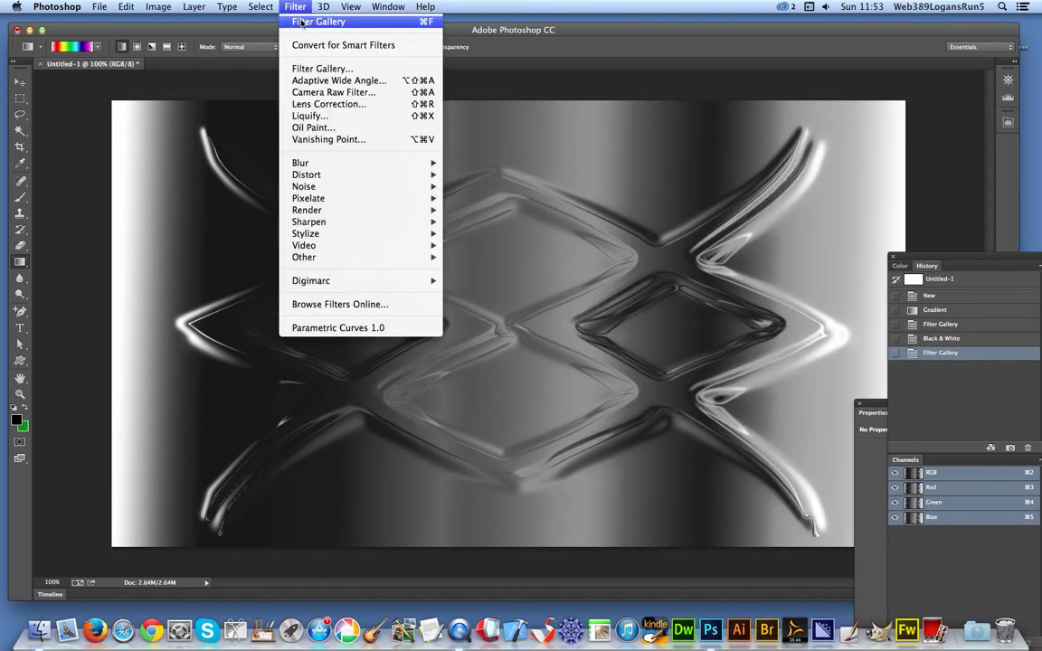
{"action": "left_click", "coordinate": [303, 24]}
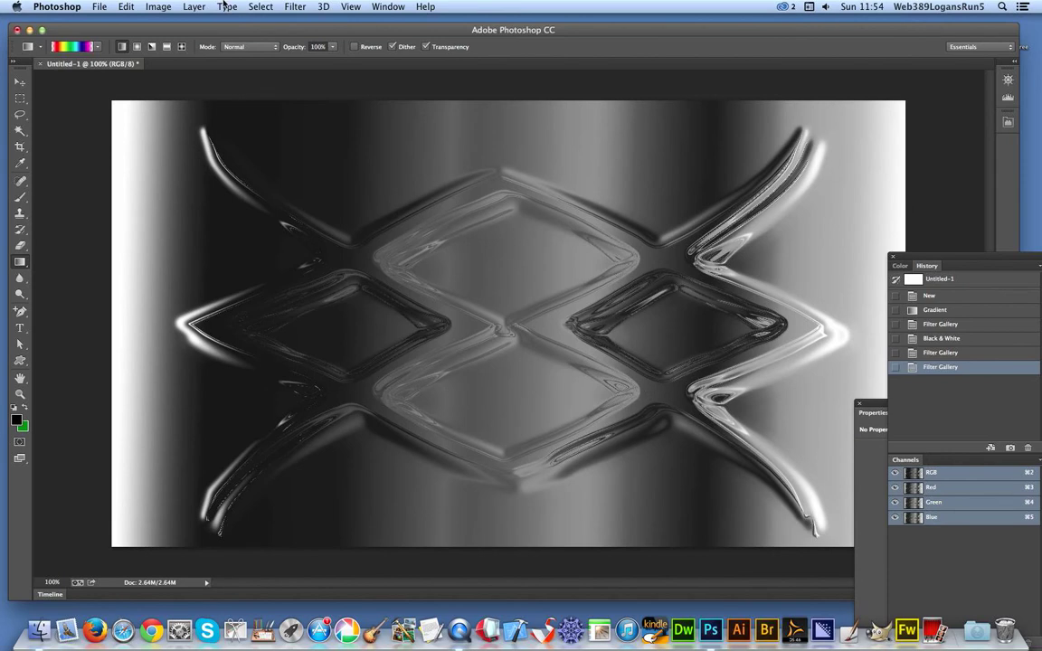
Step: Rotate the canvas 90° clockwise and reapply the Glass filter
{"action": "left_click", "coordinate": [158, 7]}
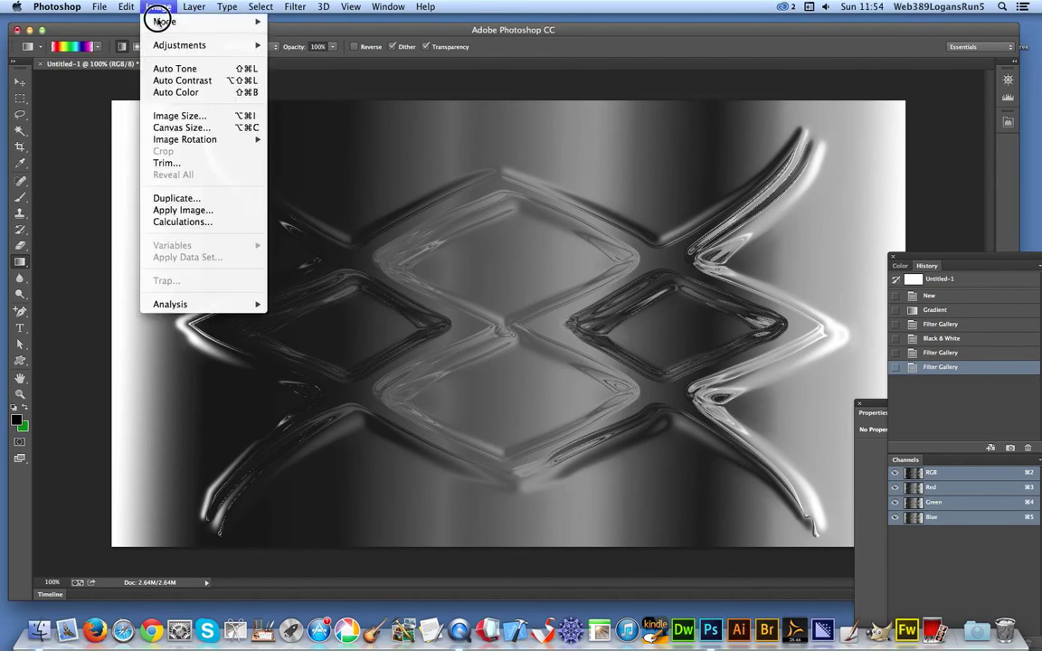
{"action": "mouse_move", "coordinate": [180, 50]}
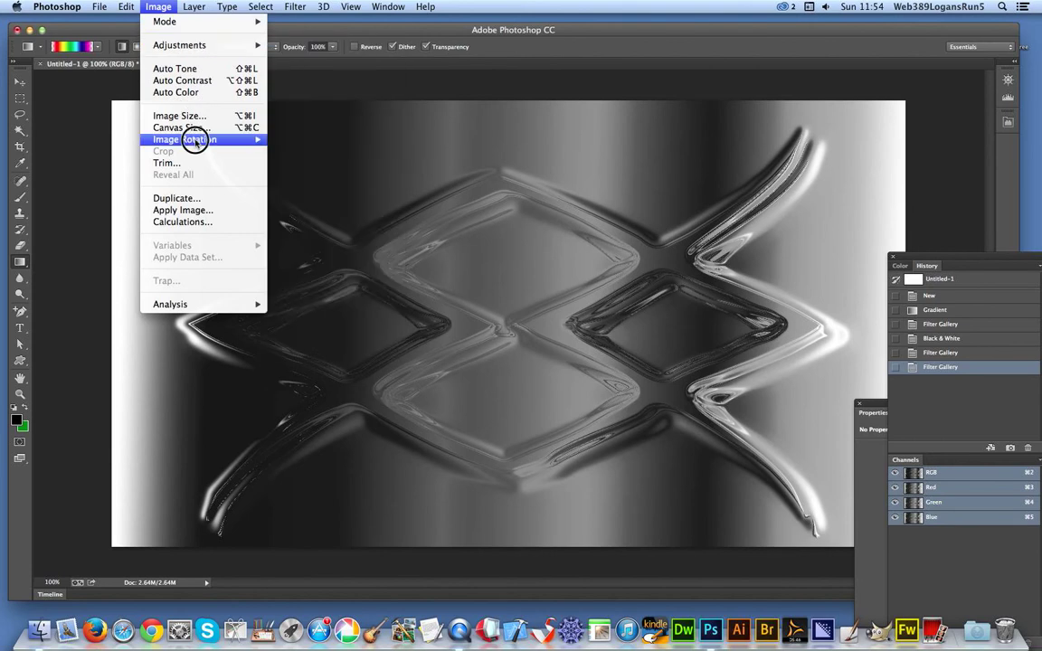
{"action": "mouse_move", "coordinate": [193, 139]}
{"action": "left_click", "coordinate": [292, 151]}
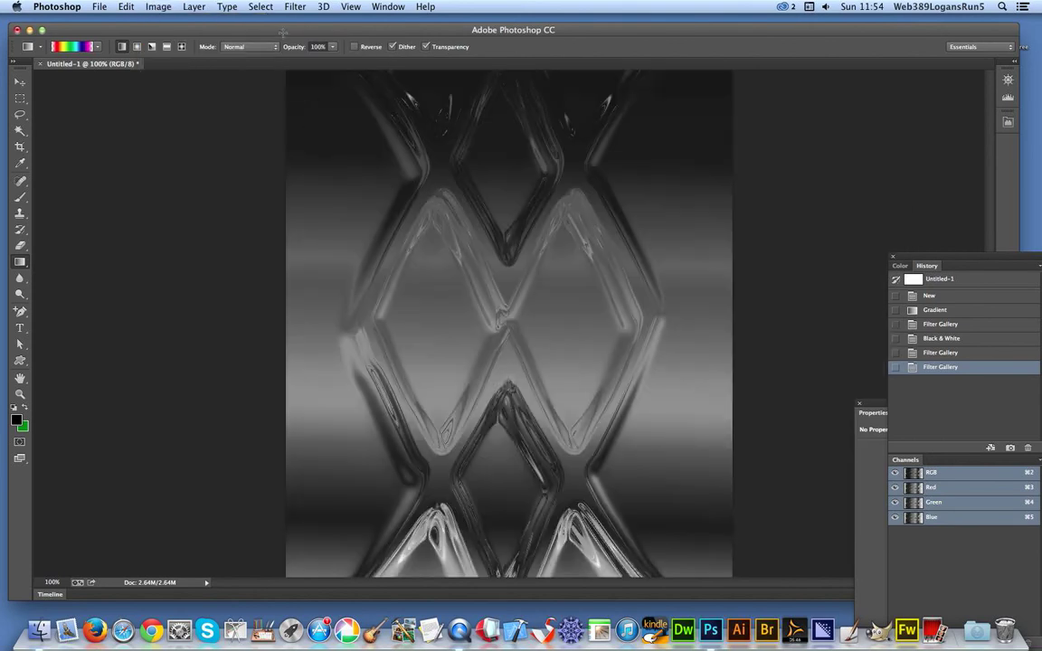
{"action": "left_click", "coordinate": [294, 6]}
{"action": "left_click", "coordinate": [299, 22]}
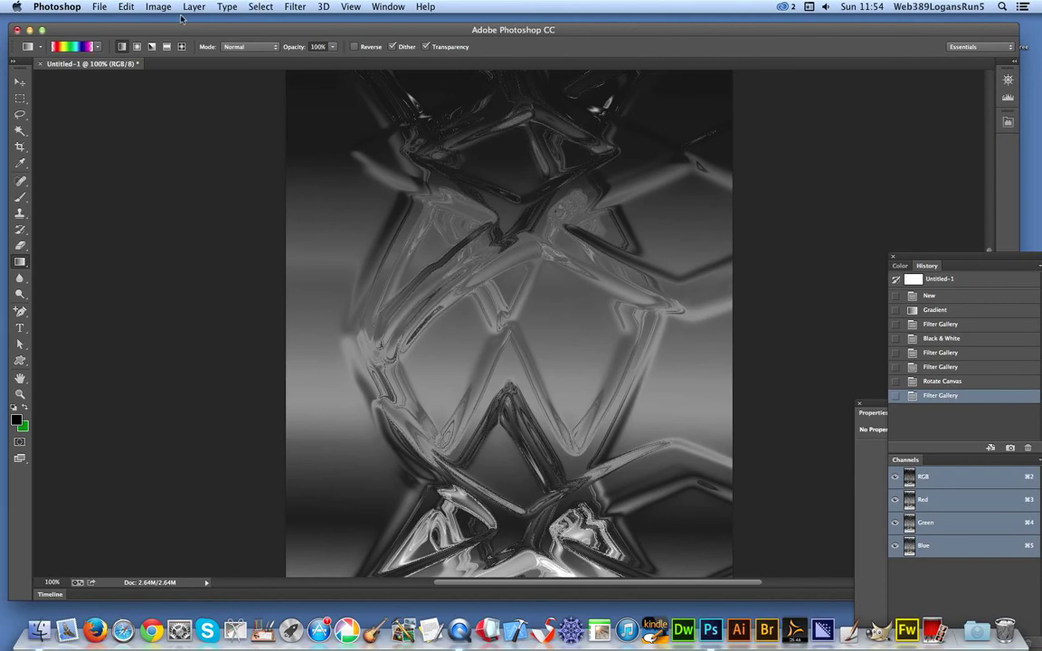
Step: Rotate another 90° clockwise back to landscape and reapply the Glass filter twice
{"action": "left_click", "coordinate": [148, 7]}
{"action": "mouse_move", "coordinate": [204, 139]}
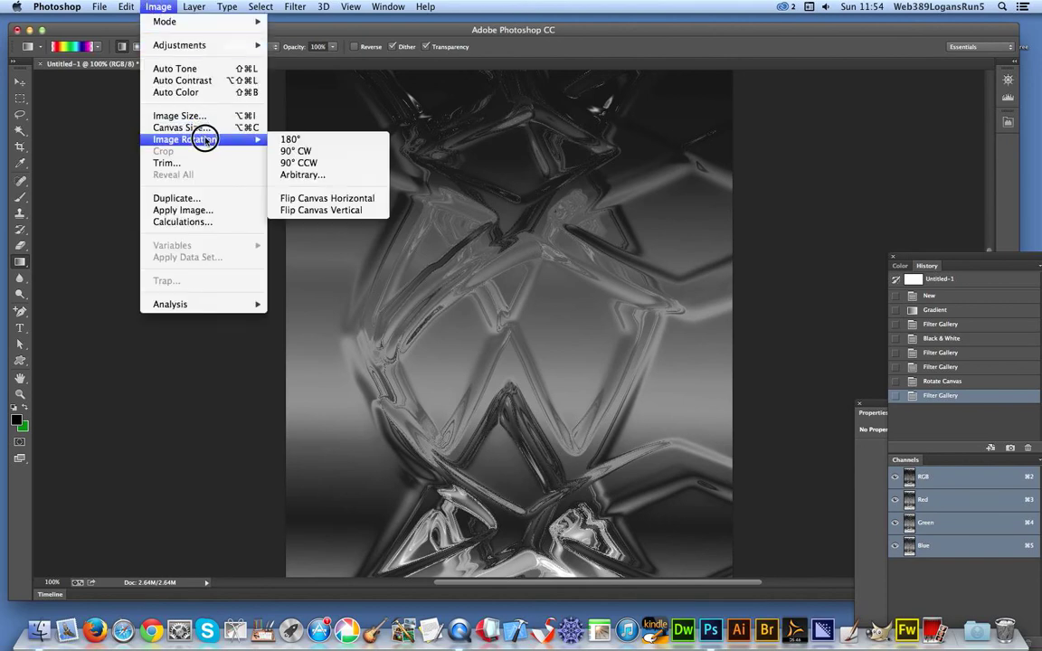
{"action": "left_click", "coordinate": [309, 153]}
{"action": "left_click", "coordinate": [295, 6]}
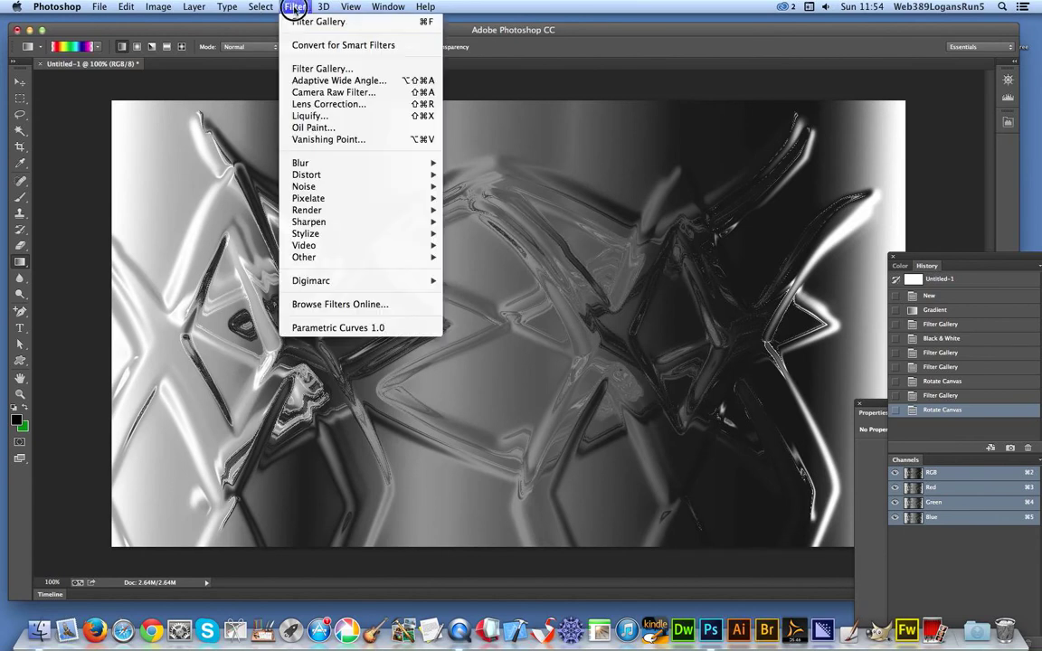
{"action": "left_click", "coordinate": [299, 27]}
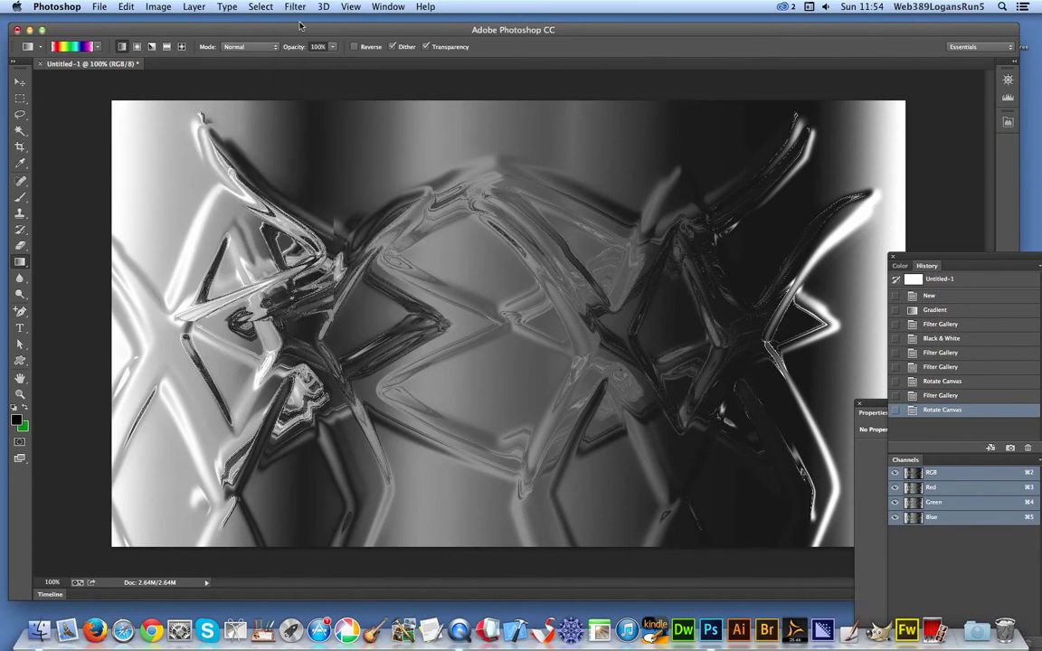
{"action": "left_click", "coordinate": [295, 7]}
{"action": "left_click", "coordinate": [294, 20]}
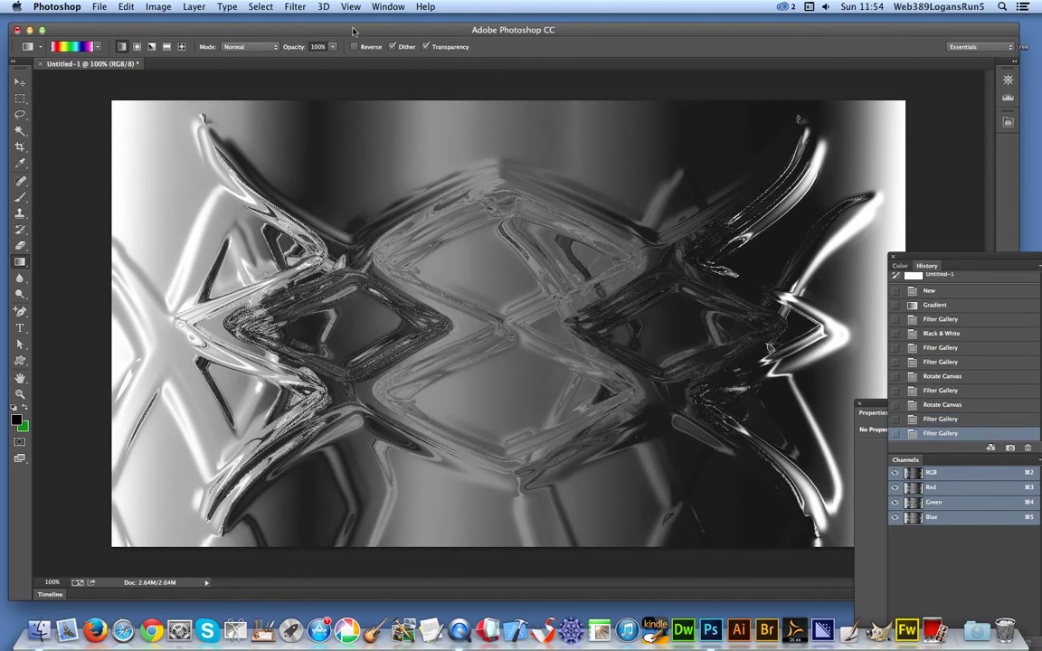
Step: Rotate the canvas 90° clockwise to portrait and reapply the Glass filter twice
{"action": "left_click", "coordinate": [126, 6]}
{"action": "mouse_move", "coordinate": [159, 6]}
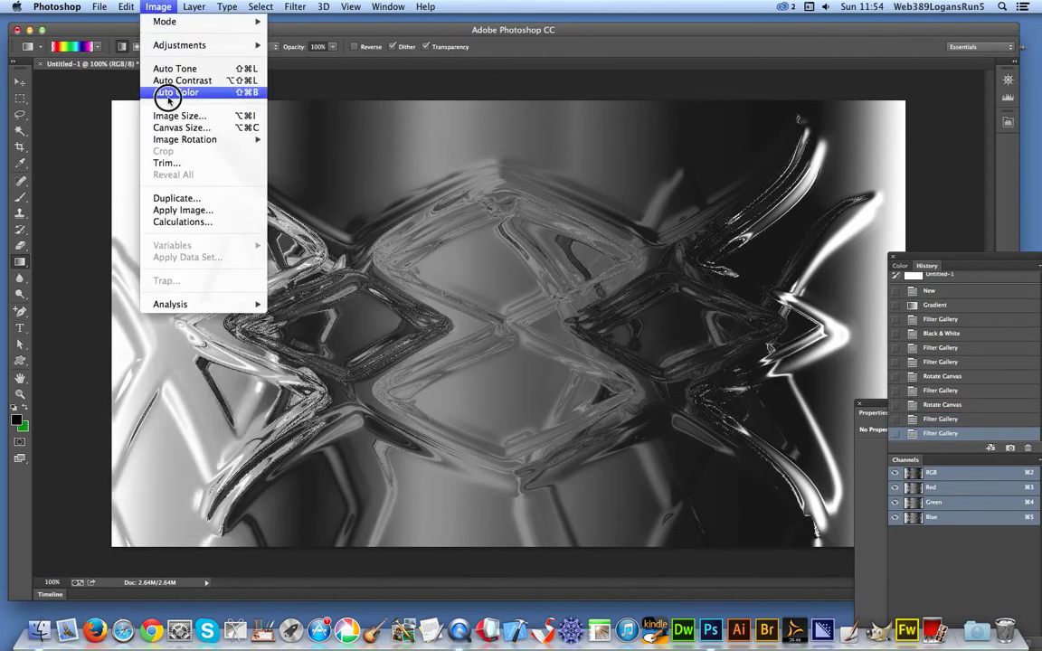
{"action": "mouse_move", "coordinate": [181, 139]}
{"action": "left_click", "coordinate": [299, 151]}
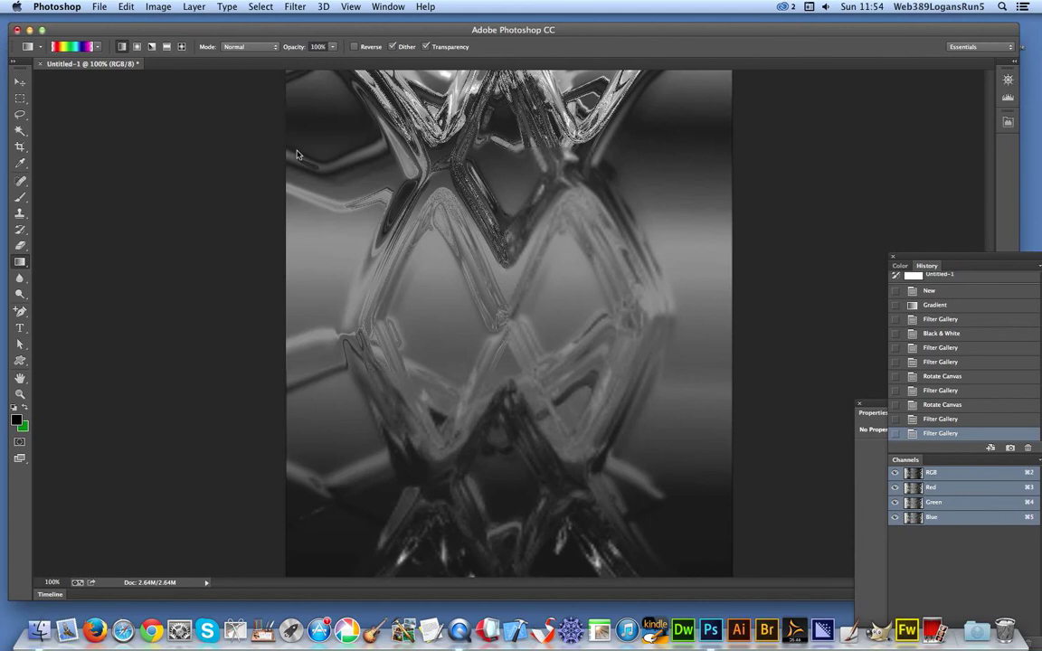
{"action": "left_click", "coordinate": [298, 7]}
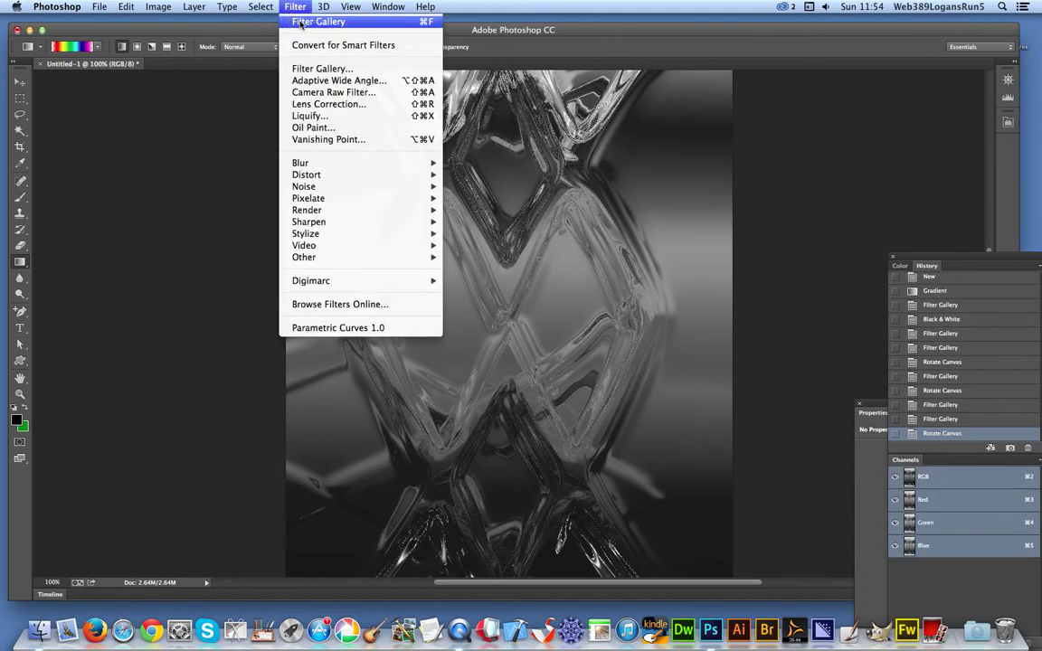
{"action": "left_click", "coordinate": [299, 8]}
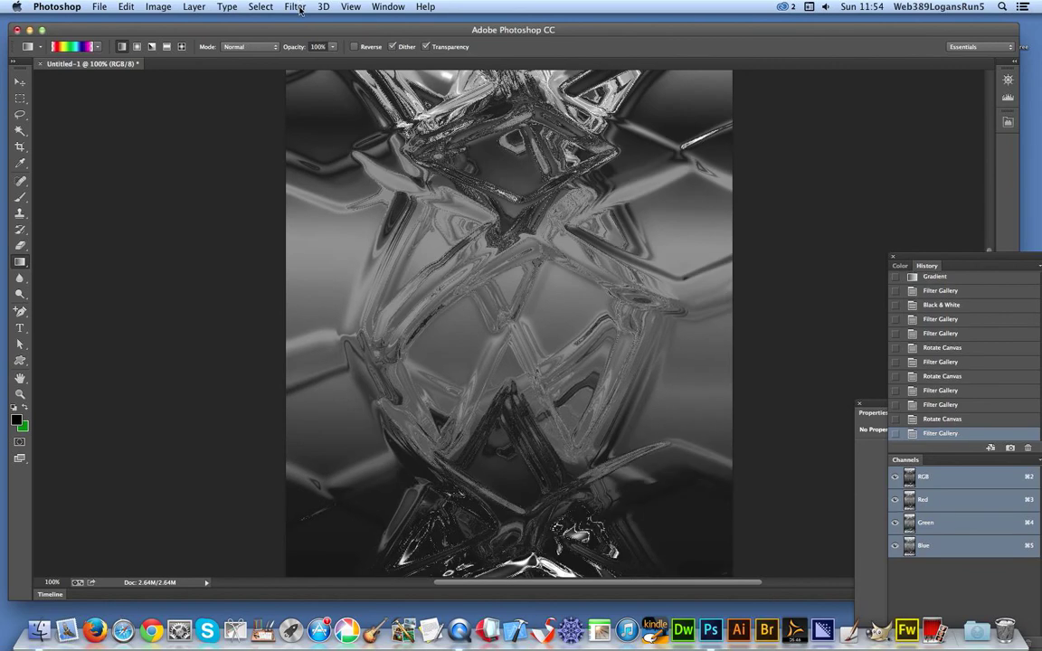
{"action": "left_click", "coordinate": [297, 7]}
{"action": "left_click", "coordinate": [301, 21]}
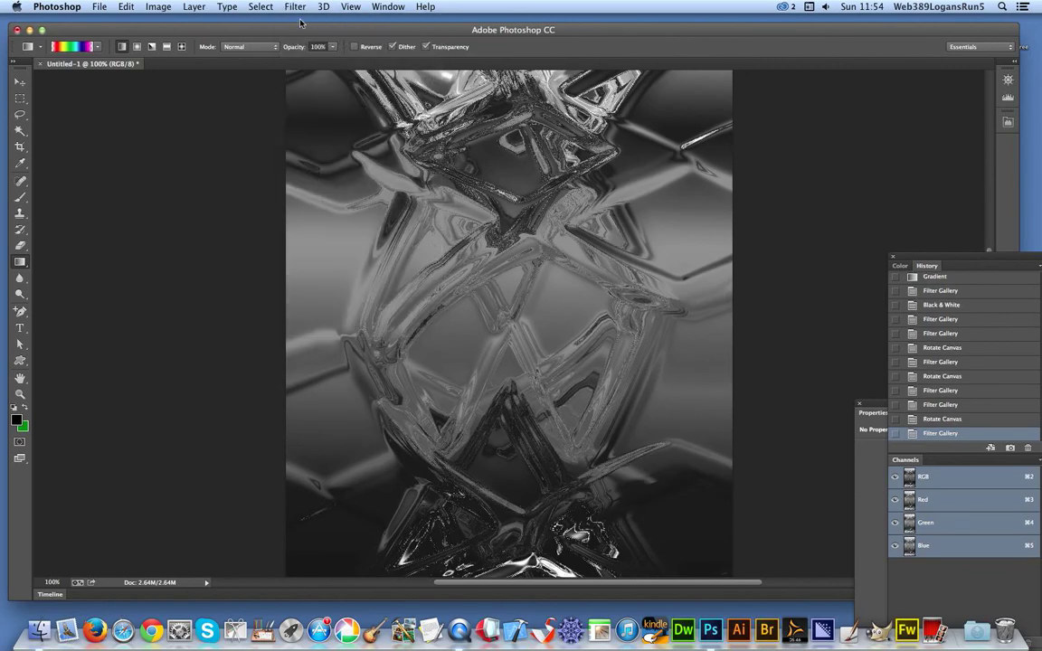